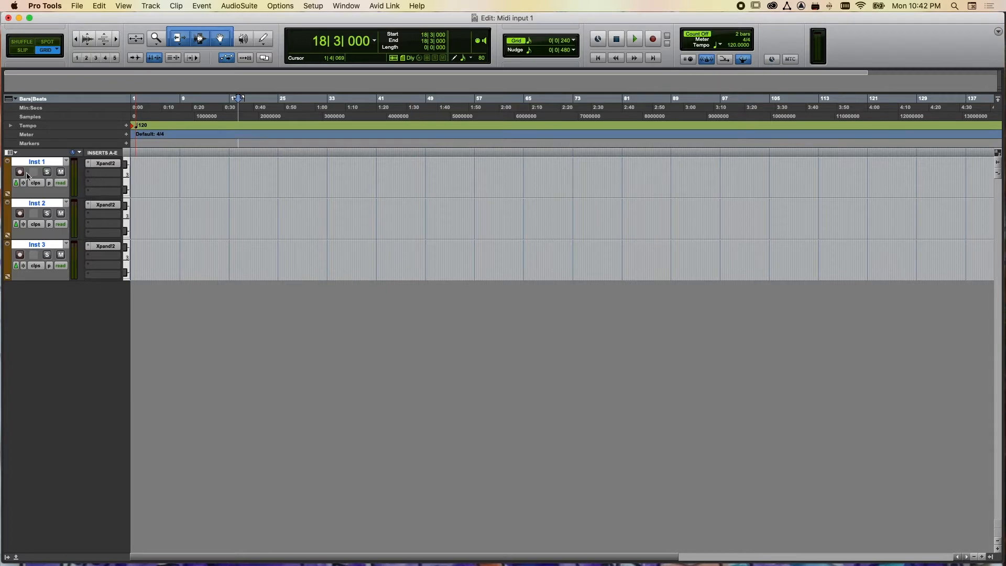
left_click(19, 172)
left_click(20, 172)
left_click(20, 213)
left_click(19, 214)
left_click(20, 255)
left_click(20, 256)
Return the playhead to the session start and open the Step Input event operation, placing its window below the tracks.
left_click(201, 4)
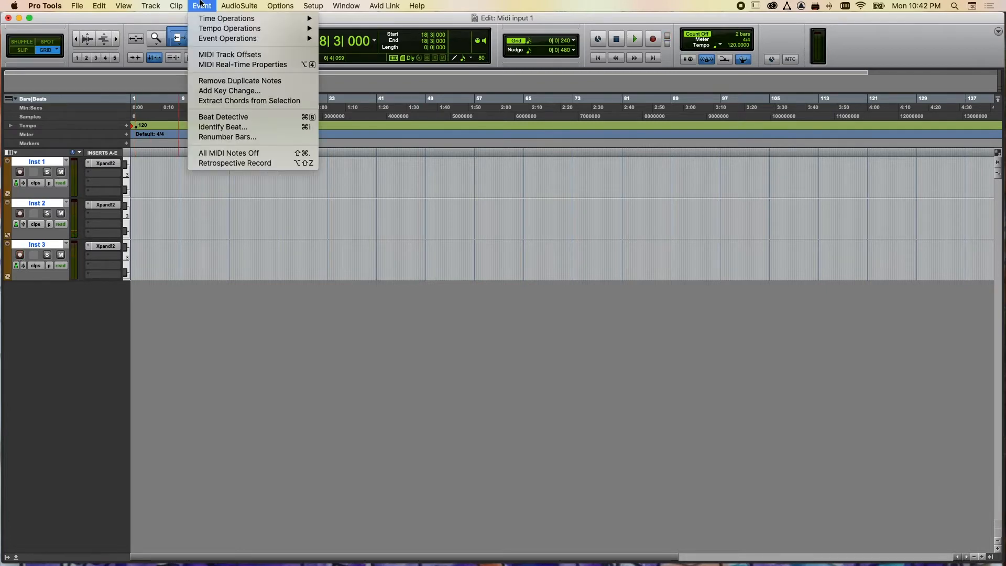
left_click(198, 4)
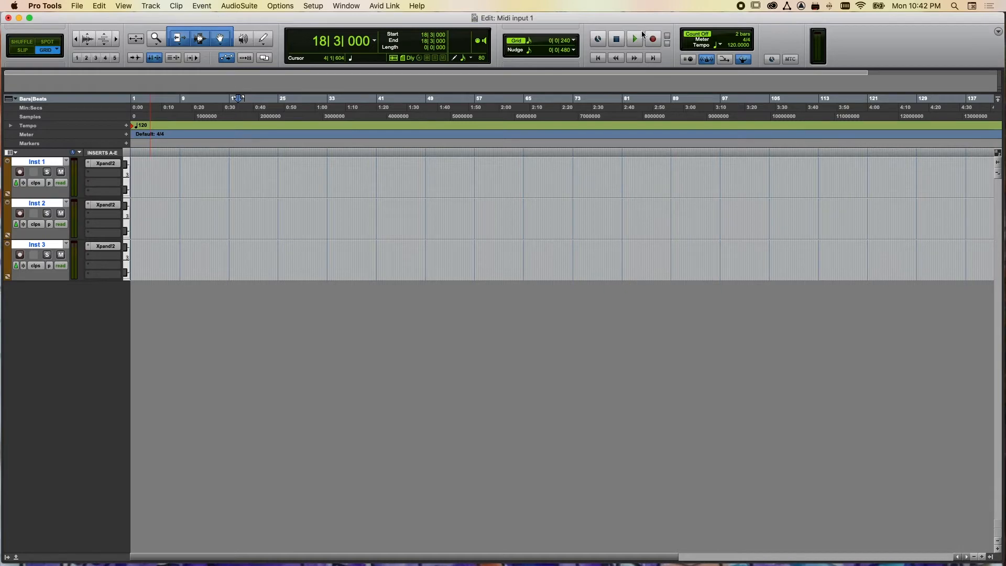
left_click(597, 57)
left_click(203, 6)
mouse_move(210, 42)
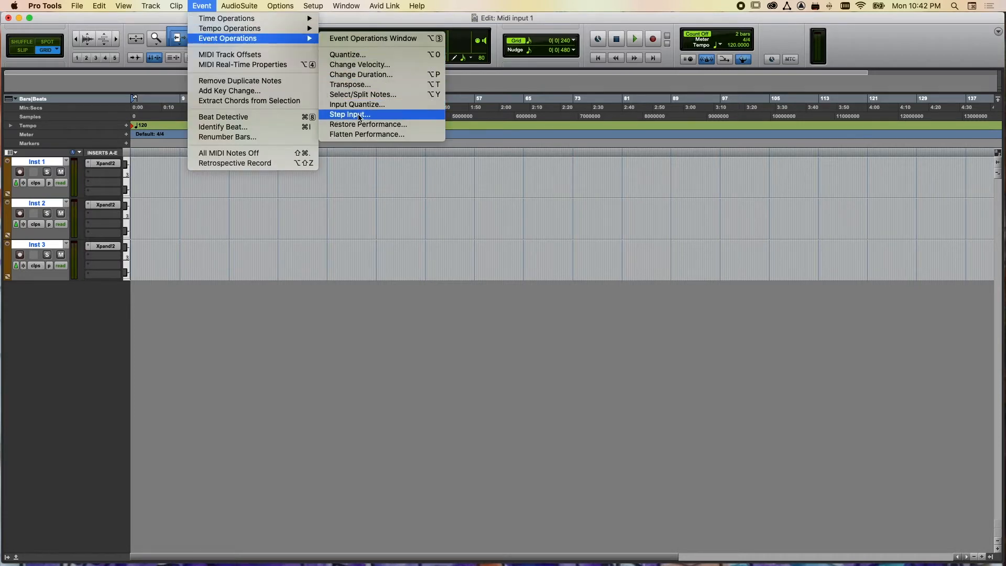
left_click(382, 114)
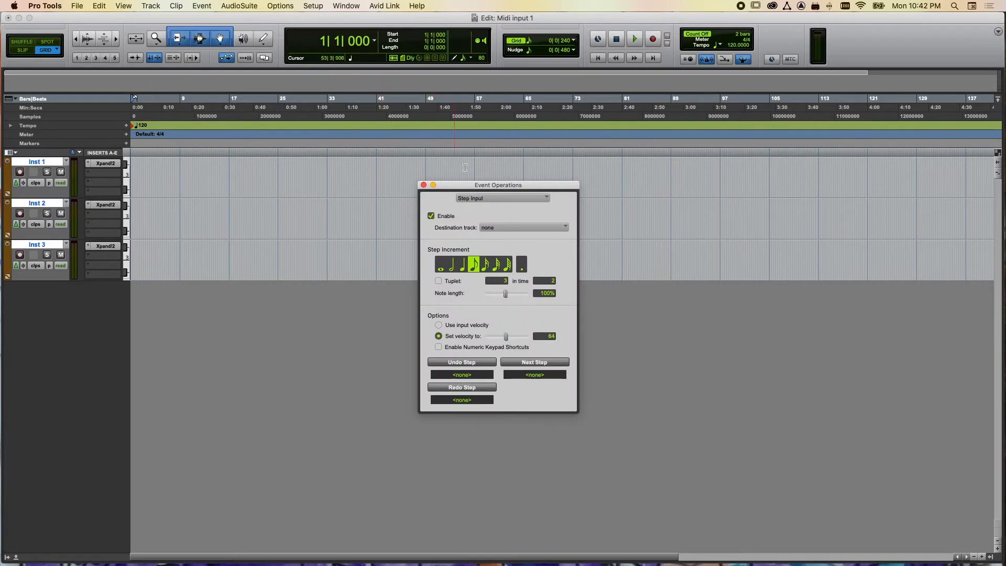
left_click_drag(461, 187, 199, 296)
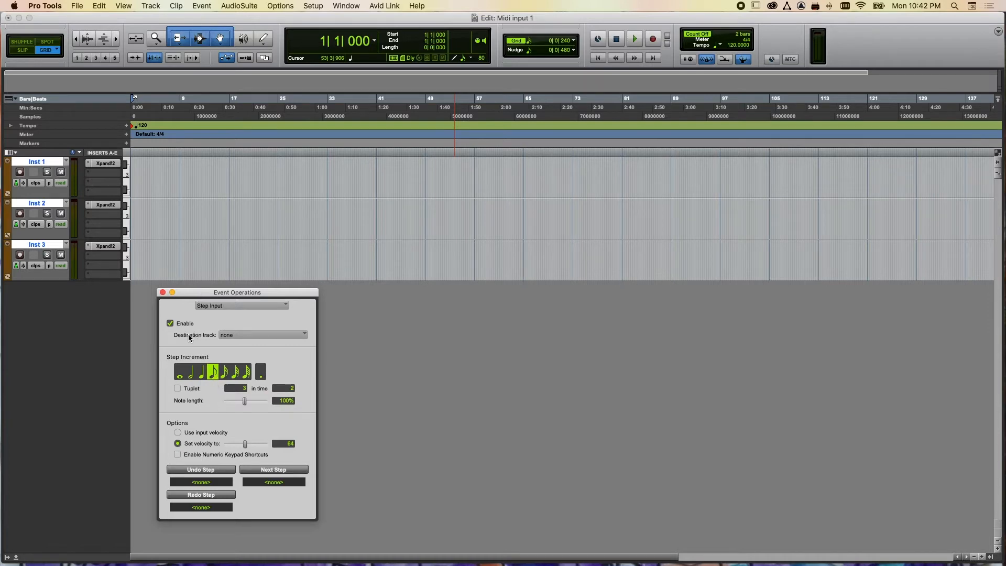
Set the Step Input destination track to Inst 2 with an eighth-note step increment.
left_click(231, 336)
left_click(239, 346)
left_click(222, 374)
left_click(202, 373)
left_click(215, 374)
Set the Step Input velocity option to a fixed value of 73, leaving tuplets off.
left_click(177, 388)
left_click_drag(246, 445, 248, 444)
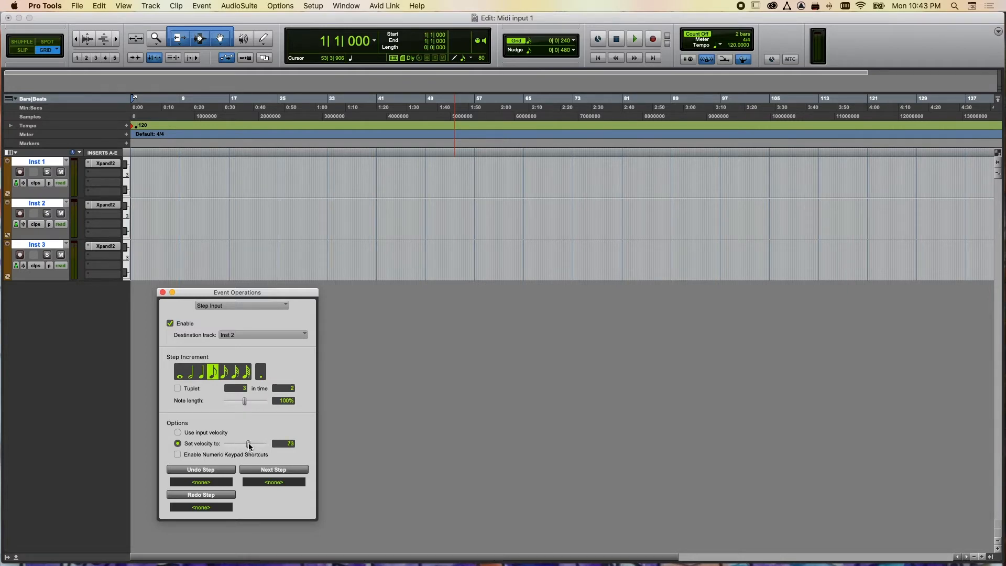
left_click(178, 432)
left_click(177, 443)
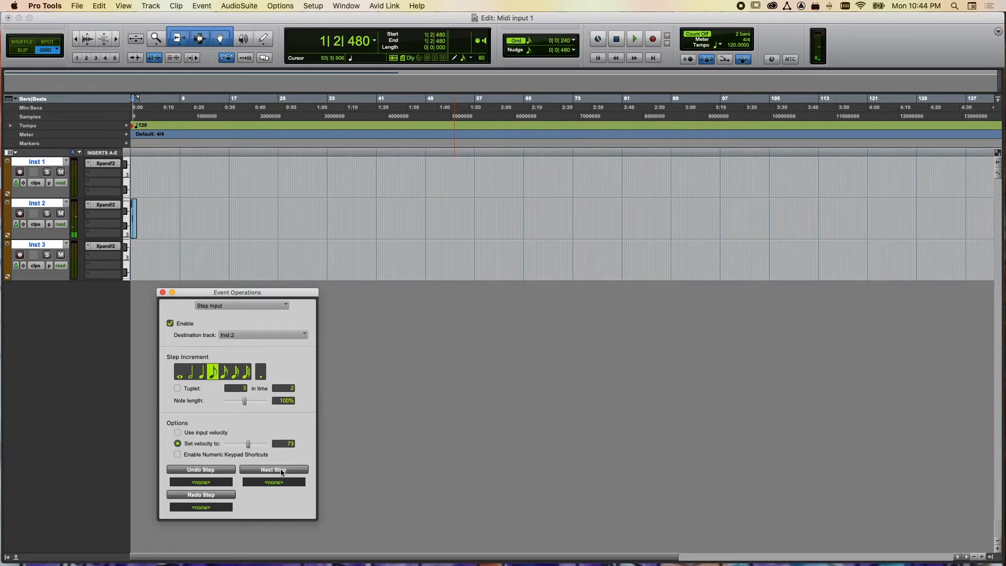
Enlarge the Inst 2 track height and skip one eighth-note step as a rest at bar 1 beat 3.
left_click(981, 558)
left_click(982, 559)
left_click(981, 558)
left_click(981, 558)
left_click(981, 559)
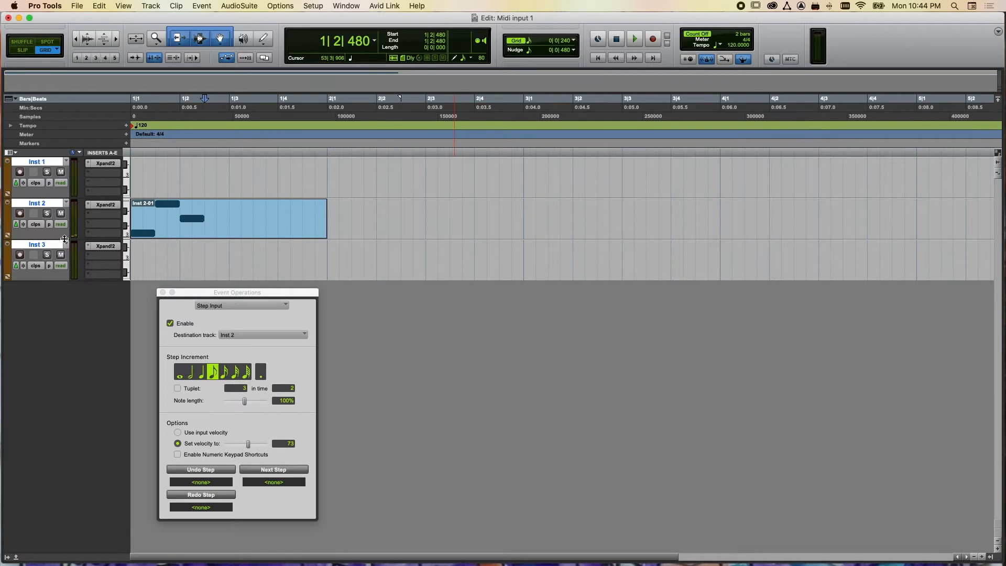
left_click_drag(64, 239, 64, 365)
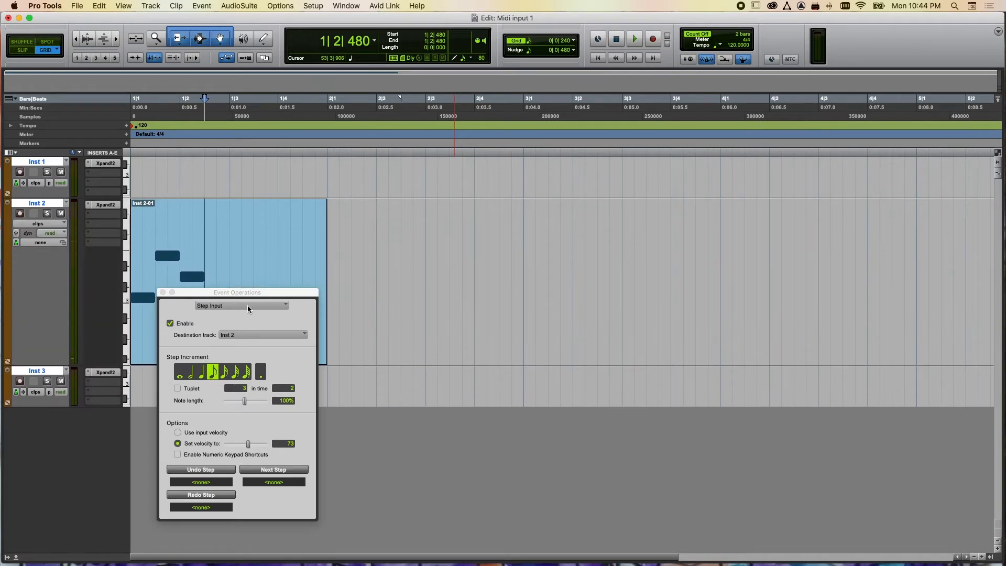
left_click_drag(236, 292, 590, 268)
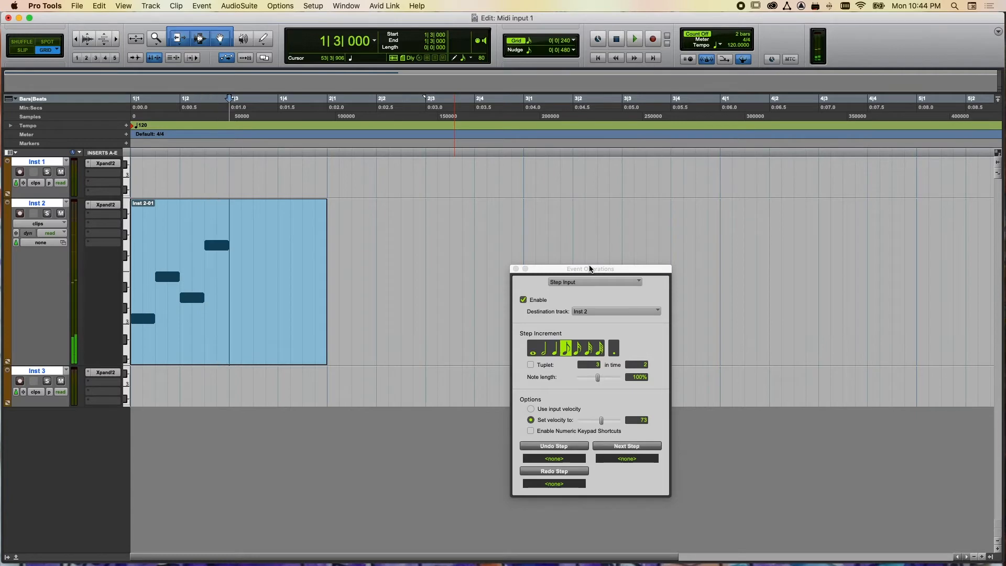
left_click(619, 448)
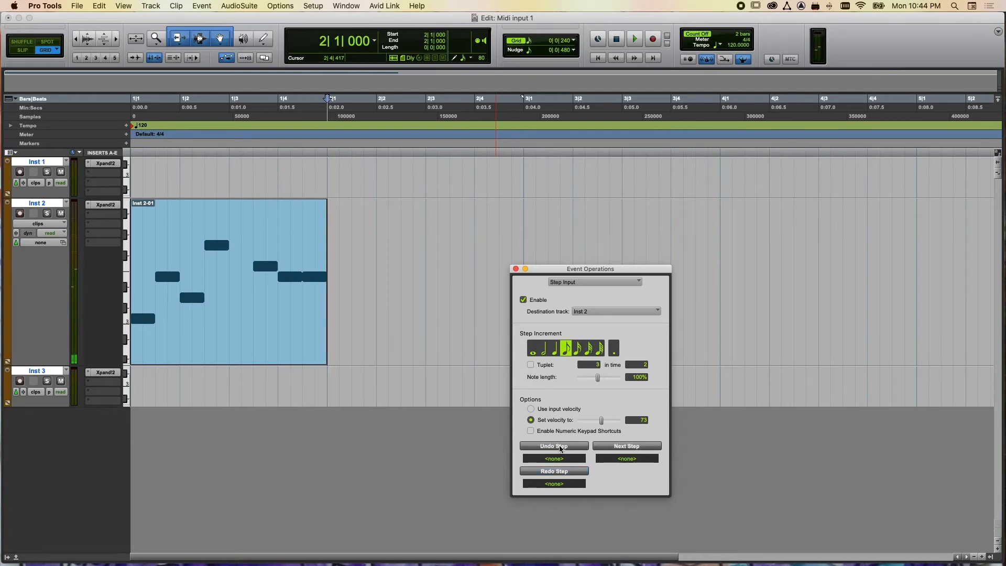
Undo the unwanted step-entered notes at the end of bar 1 on Inst 2.
left_click(560, 446)
left_click(560, 446)
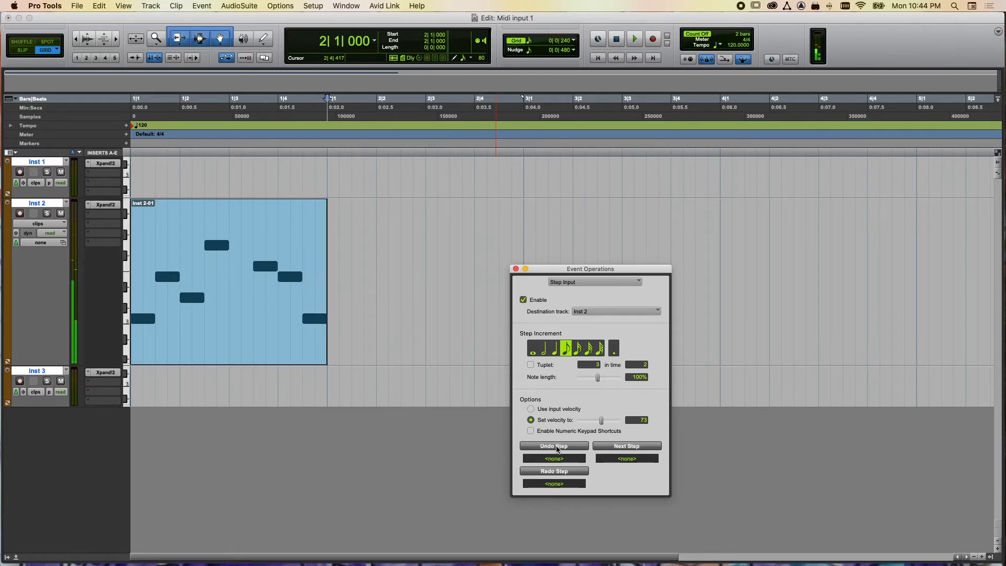
left_click(555, 446)
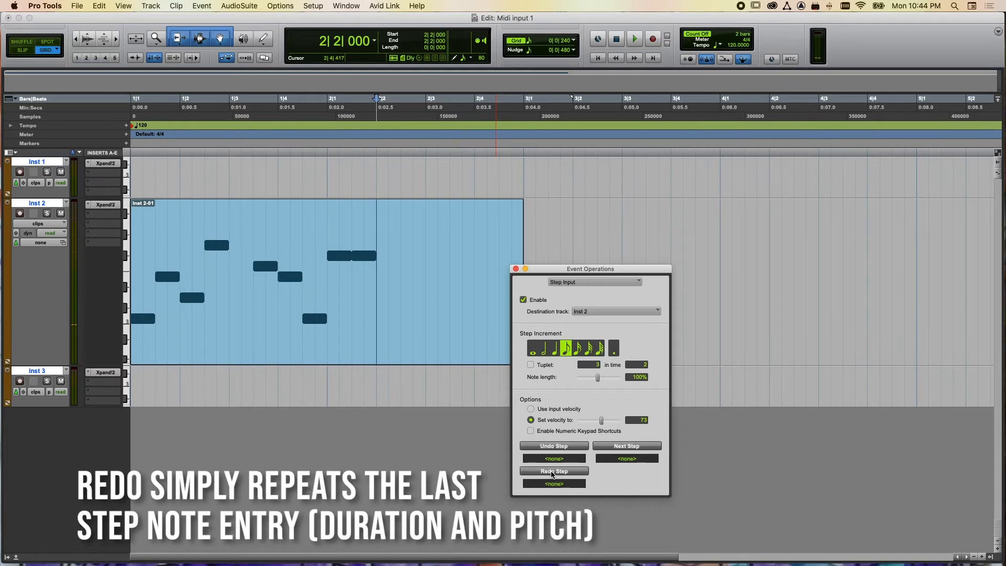
Undo the two repeated notes at the start of bar 2 on Inst 2 and skip one eighth-note step as a rest.
left_click(563, 446)
left_click(563, 446)
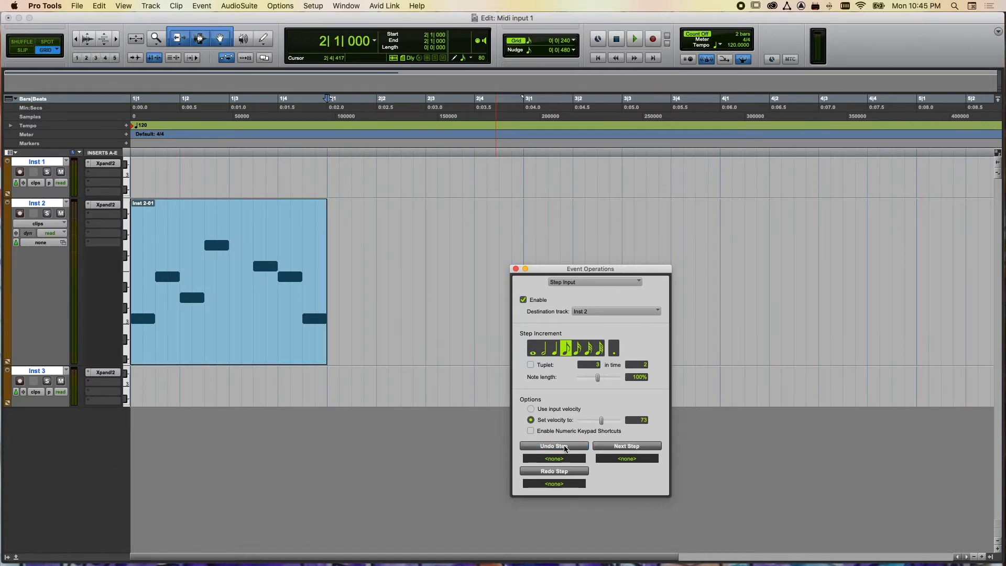
left_click(619, 446)
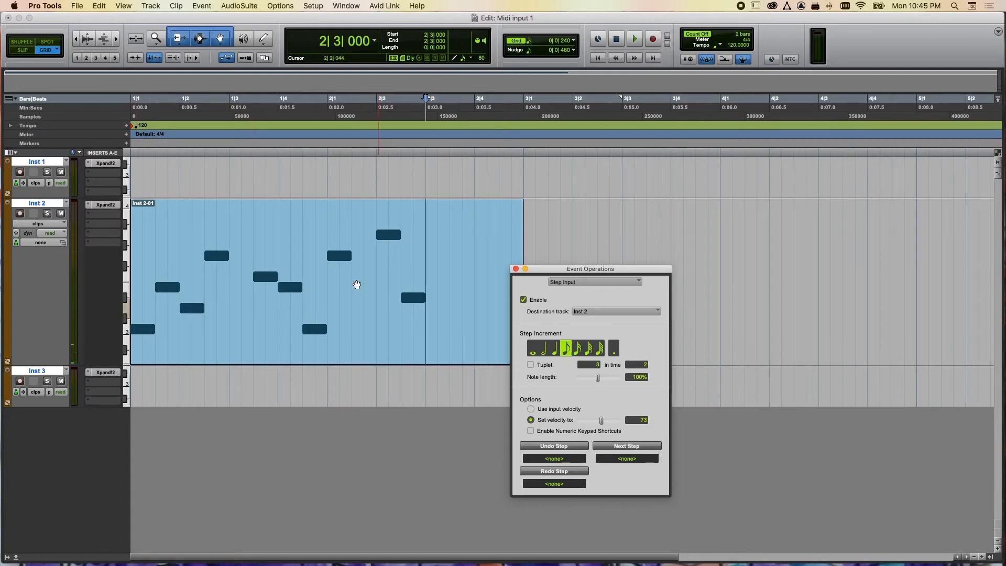
Assign MIDI note C1 to Undo Step, C#1 to Next Step and D1 to Redo Step.
left_click_drag(550, 272, 561, 227)
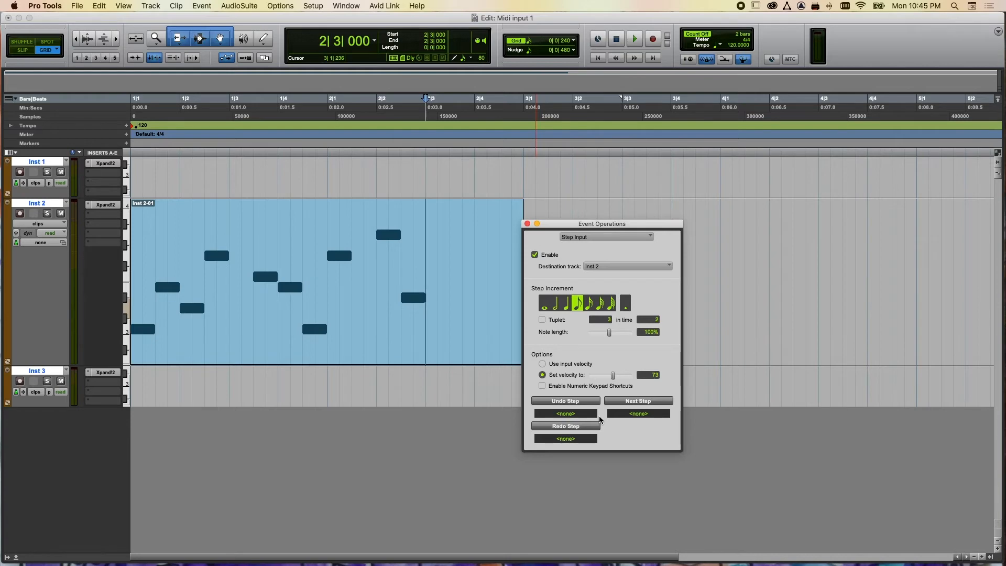
left_click(569, 418)
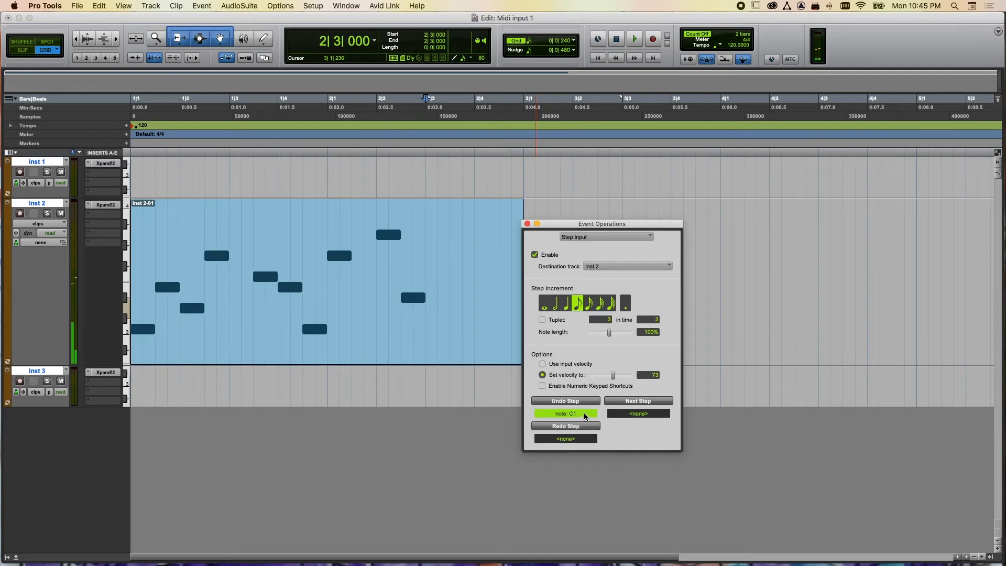
left_click(616, 415)
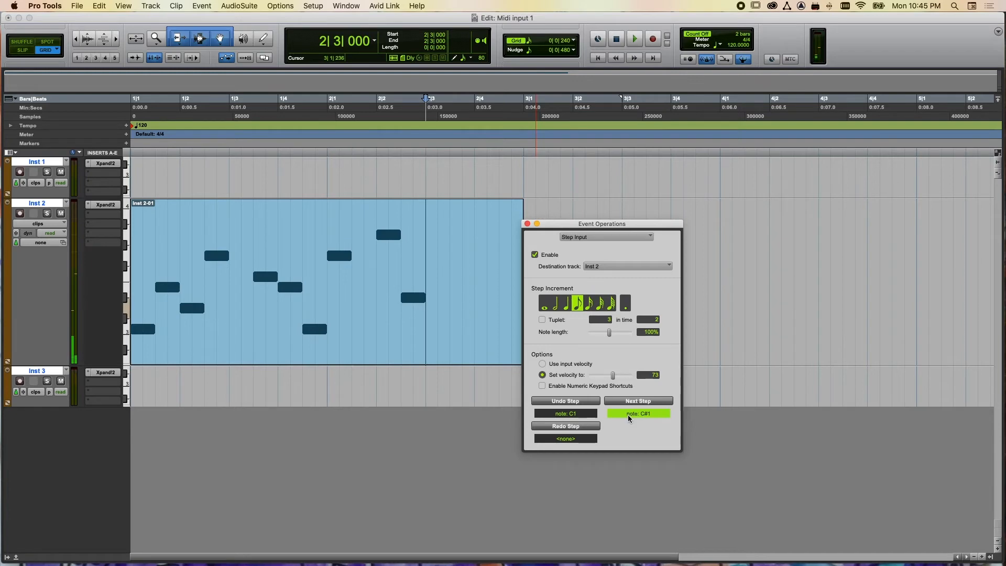
left_click(566, 439)
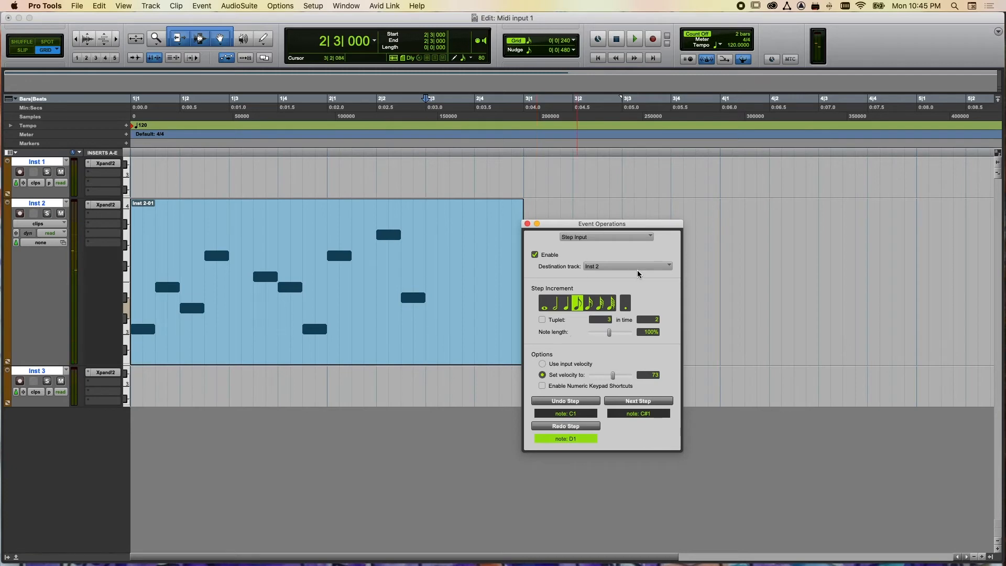
Switch the Step Input destination track to Inst 3 and enlarge the Inst 3 track height.
left_click(618, 268)
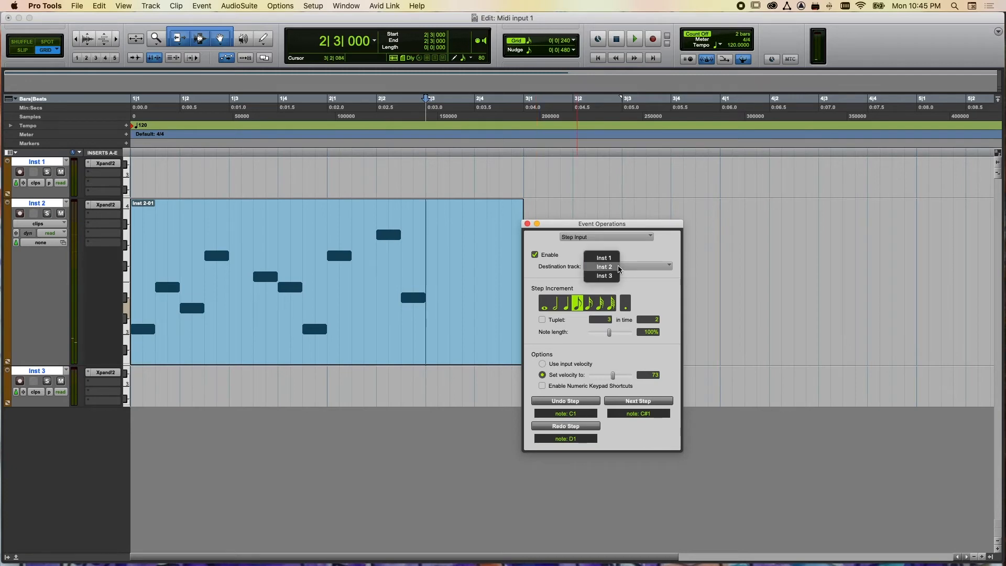
left_click(605, 275)
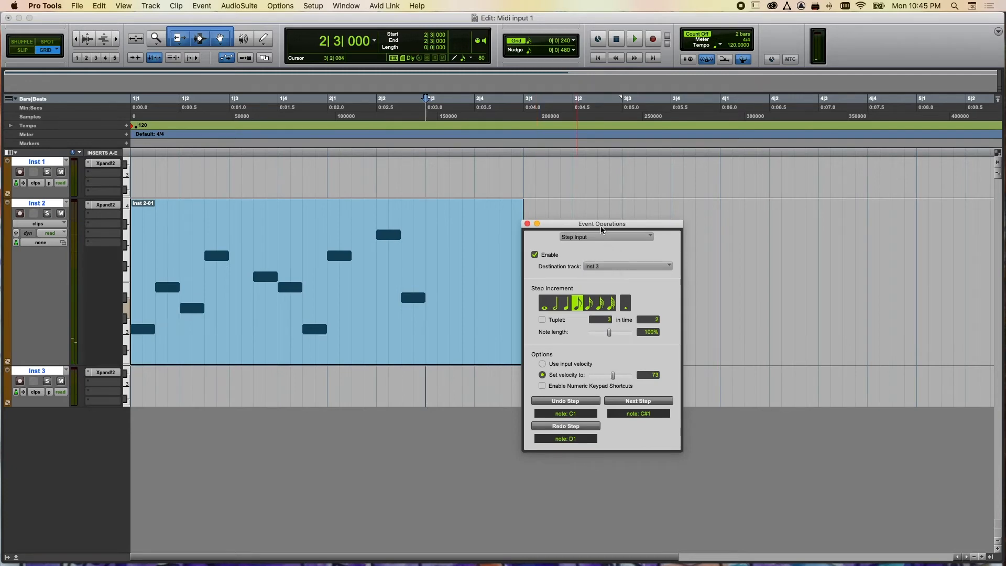
left_click_drag(601, 229, 388, 303)
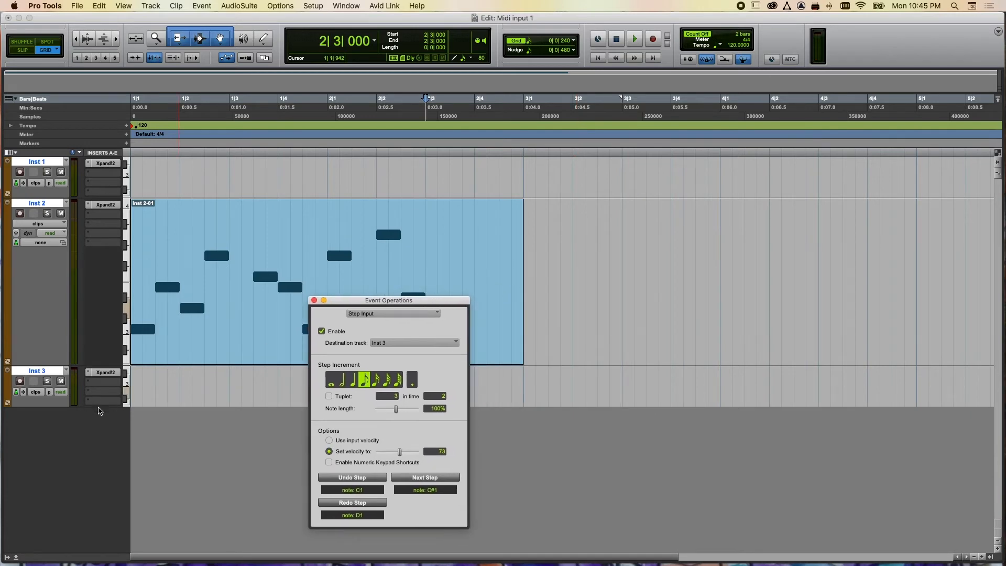
left_click_drag(100, 408, 100, 535)
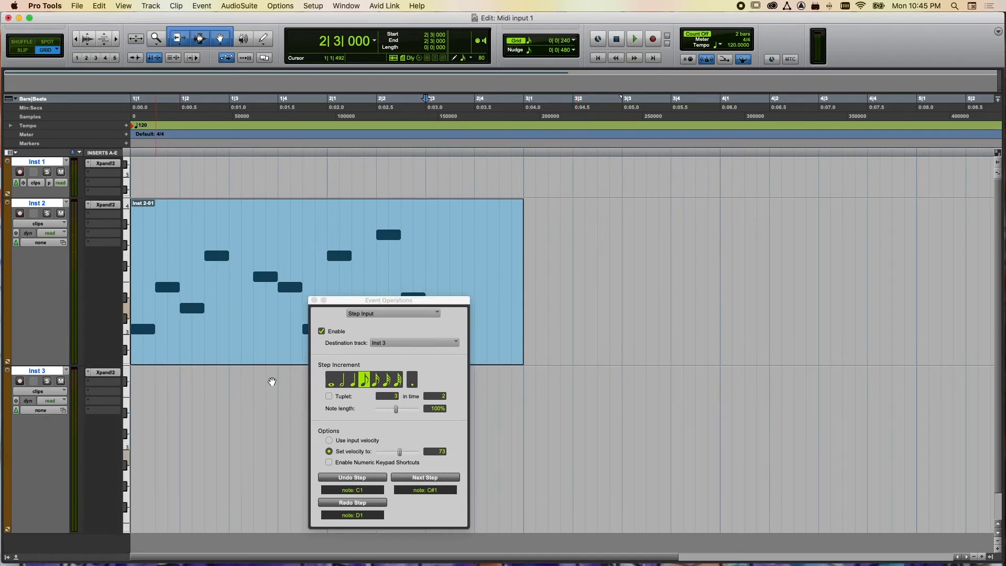
Place the insertion point at bar 3 beat 2, undo the notes entered on Inst 1, and reset the destination track to Inst 3.
left_click(573, 160)
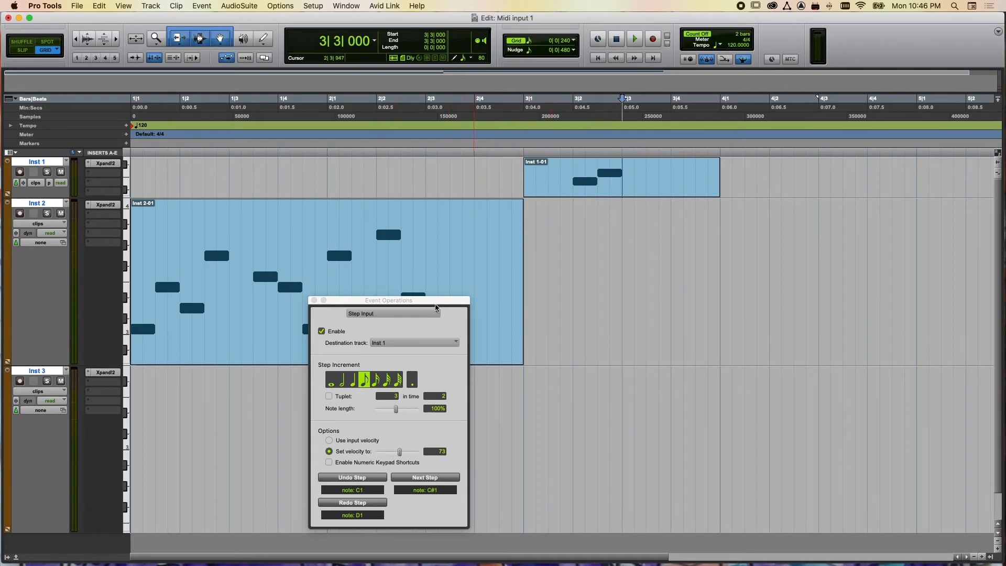
key("super+z")
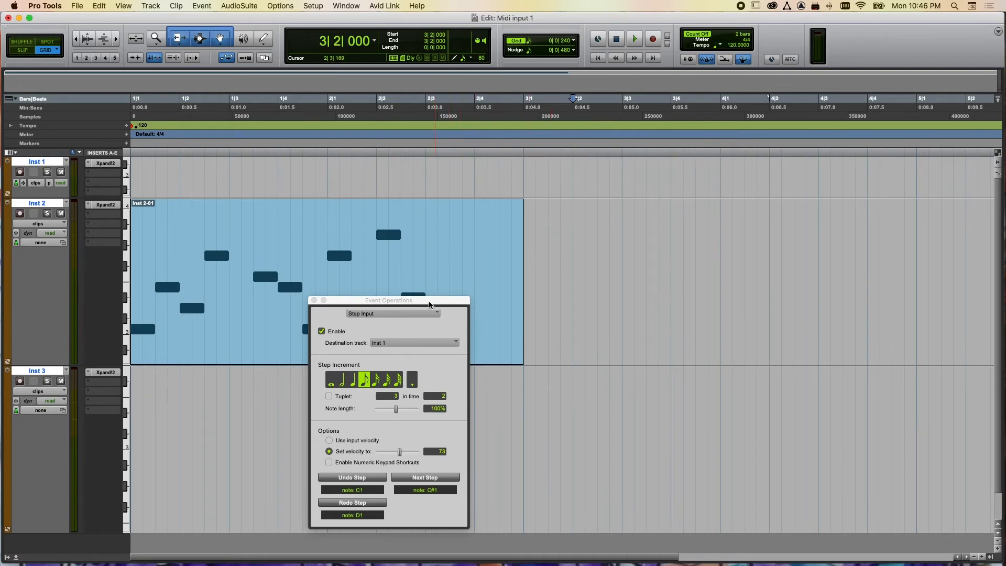
left_click(408, 345)
left_click(400, 367)
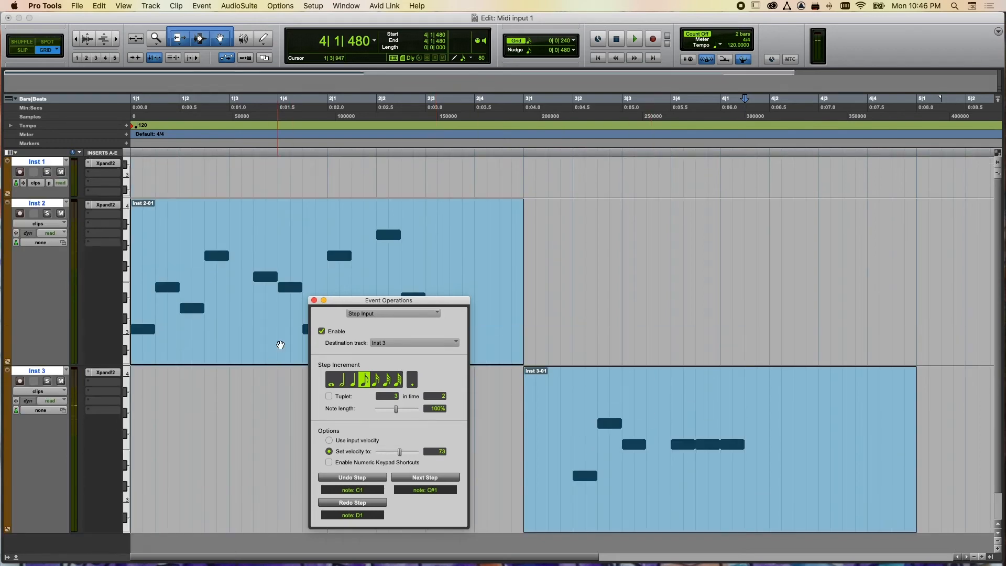
Close the Step Input window and play back the Inst 3 clip from bar 3.
left_click(315, 299)
left_click(524, 152)
key("space")
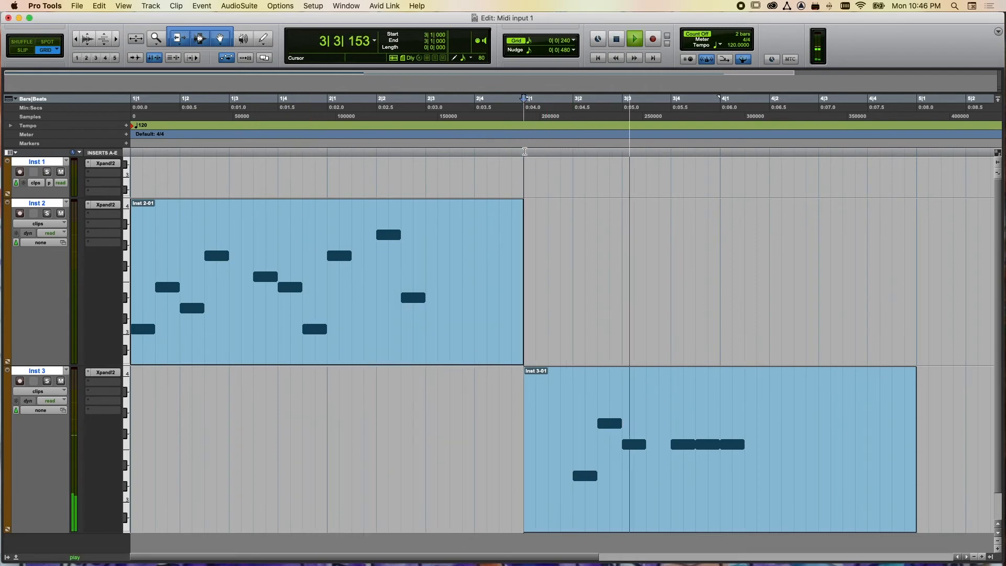
key("space")
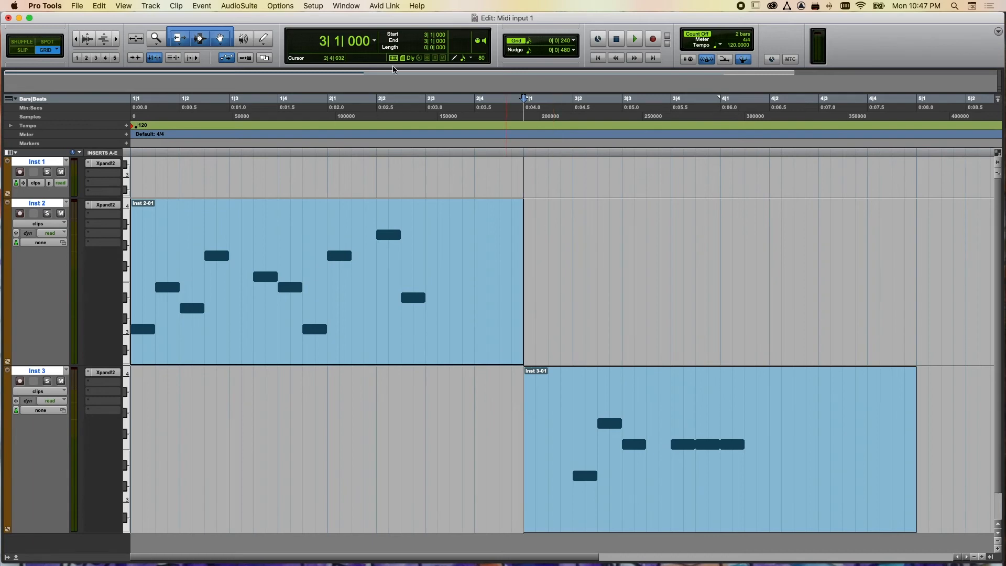
Reopen the Step Input event operation.
left_click(248, 5)
mouse_move(201, 5)
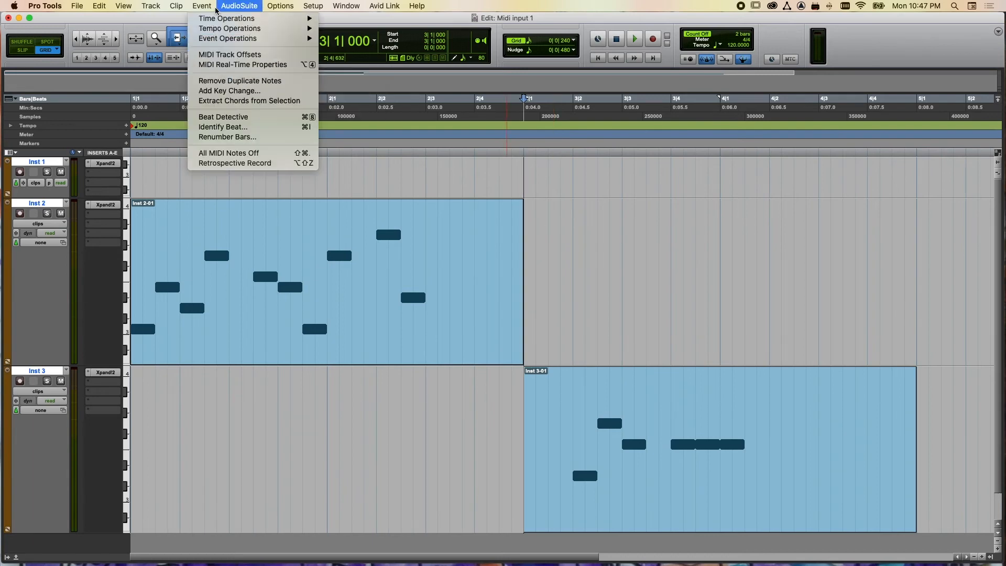
mouse_move(216, 41)
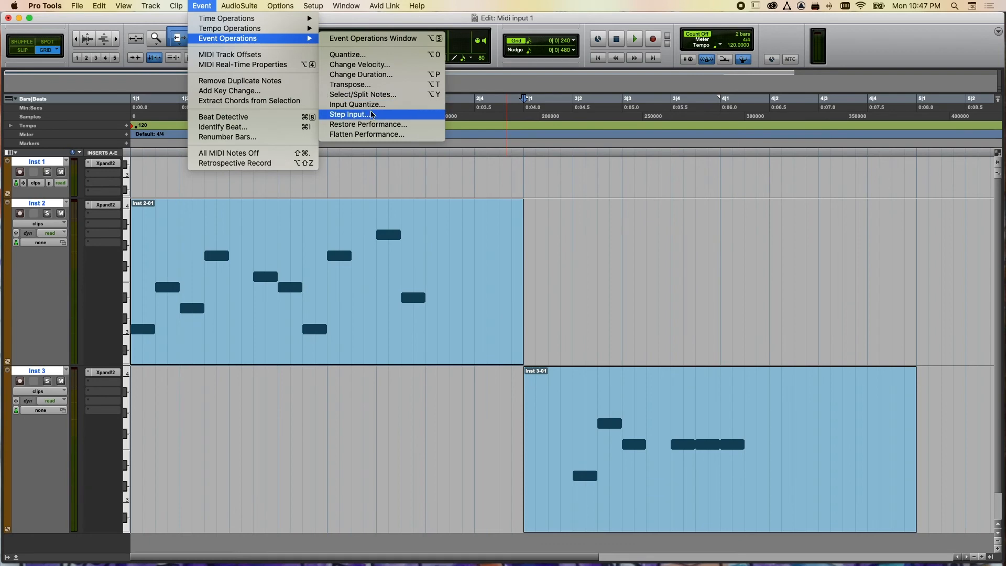
left_click(357, 114)
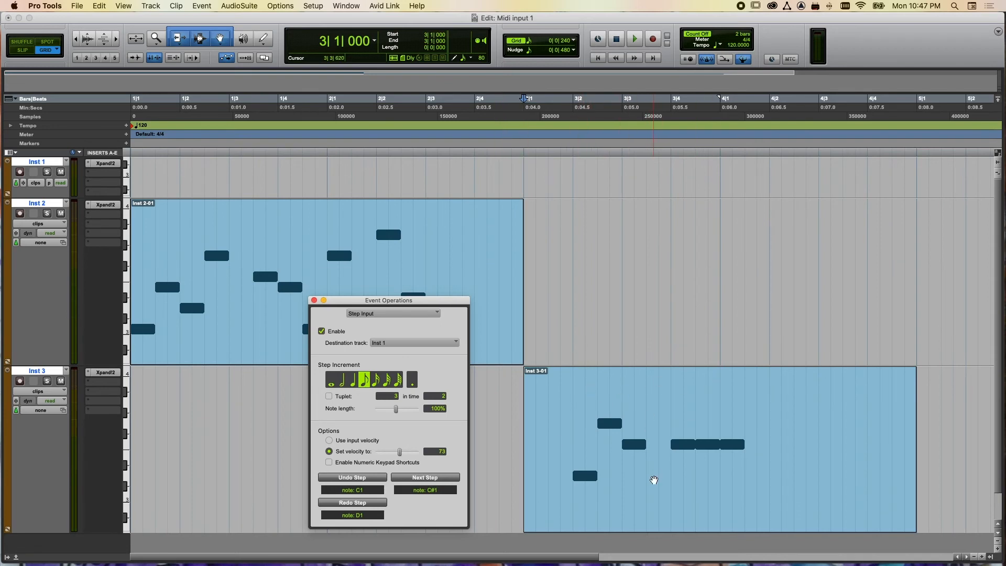
Select the Inst 3 clip and open it in a separate MIDI Editor window, moving the Step Input window clear of the notes.
left_click(650, 495)
double_click(650, 496)
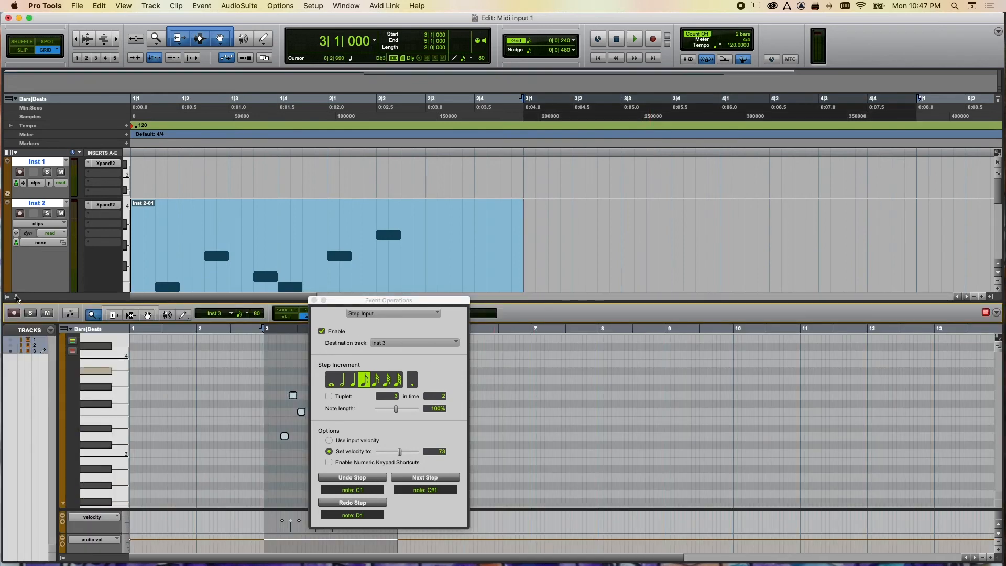
left_click(16, 297)
left_click_drag(330, 303, 291, 70)
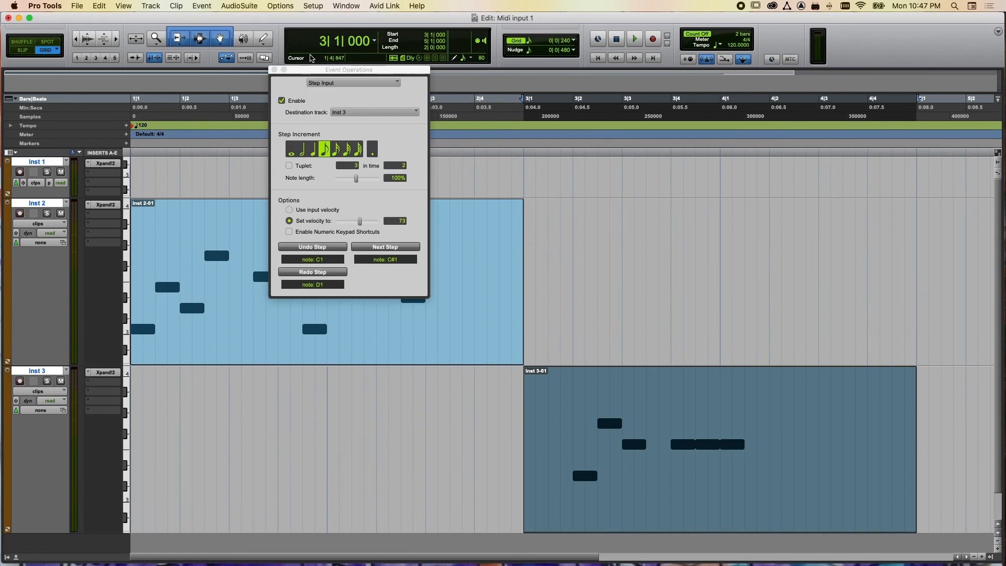
left_click(334, 8)
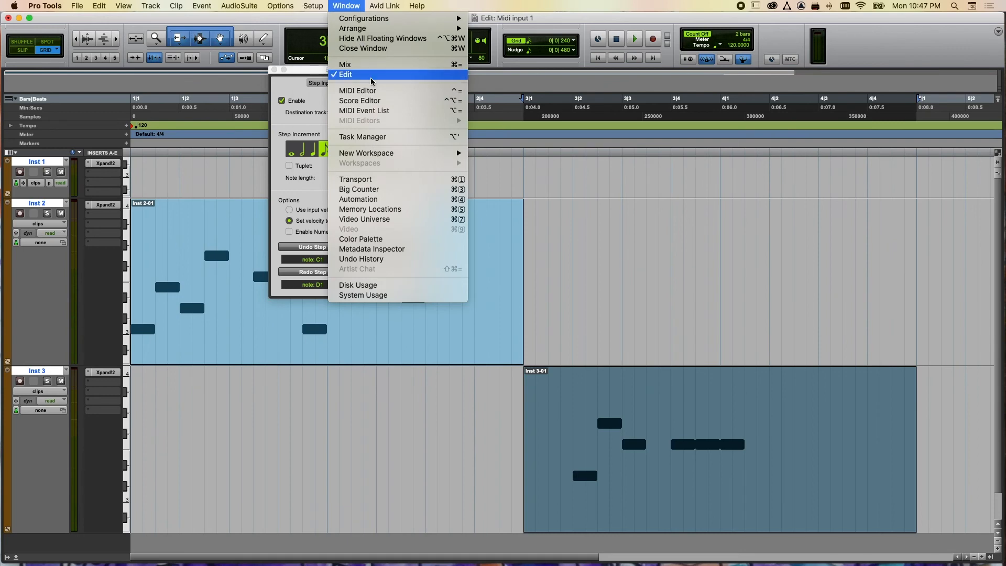
left_click(371, 92)
left_click_drag(349, 69, 707, 84)
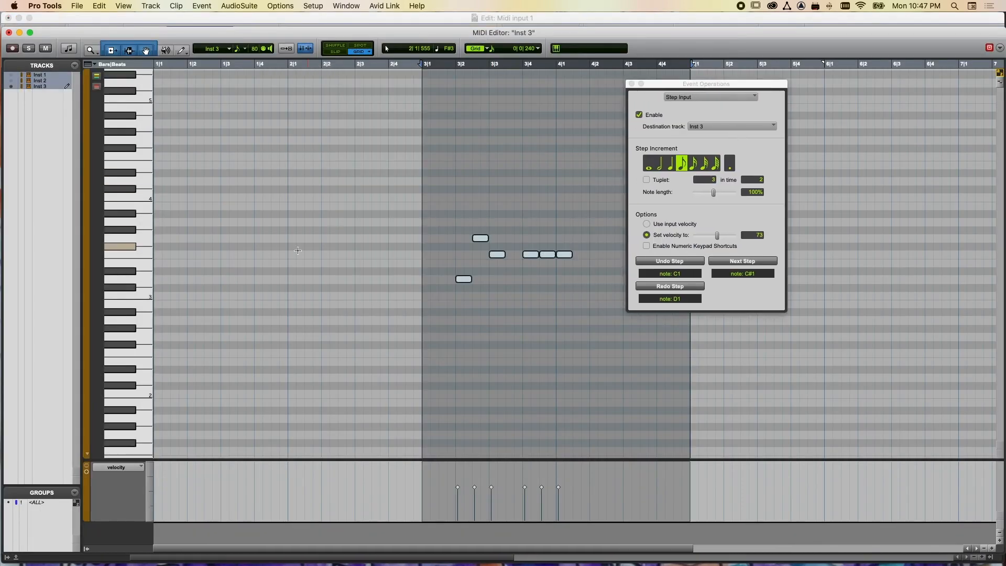
Use Next Step to advance from bar 3 beat 2 through the existing Inst 3 notes, clearing them in eighth-note steps.
scroll(135, 284, "down", 4)
scroll(136, 283, "down", 2)
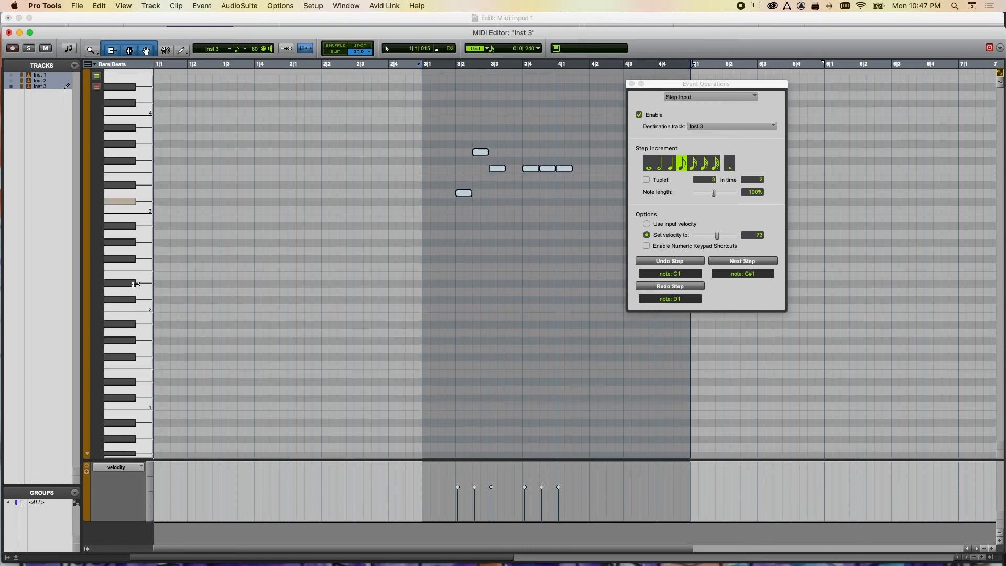
left_click(135, 283)
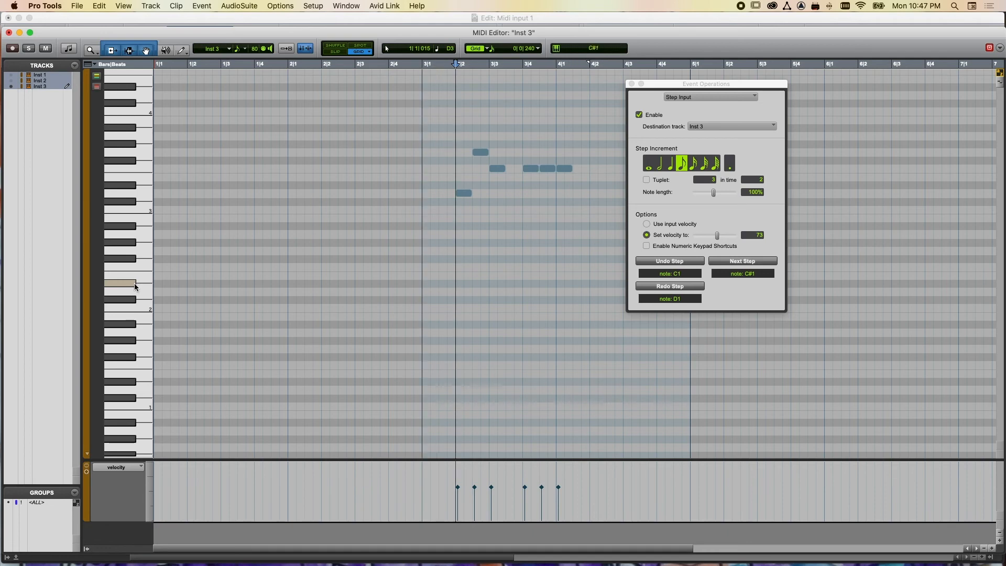
left_click(720, 263)
left_click(720, 263)
left_click(719, 263)
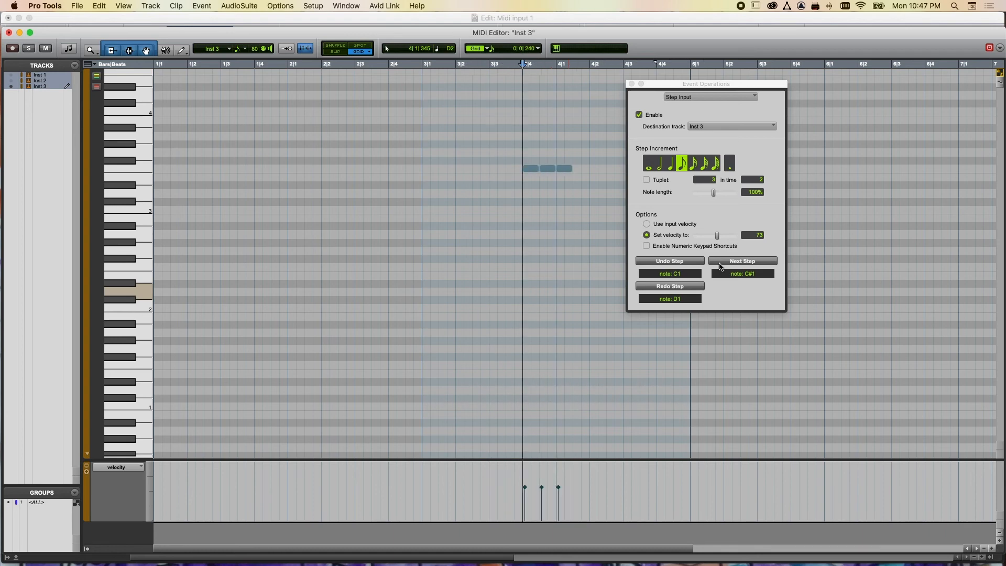
left_click(720, 263)
left_click(720, 263)
left_click(720, 263)
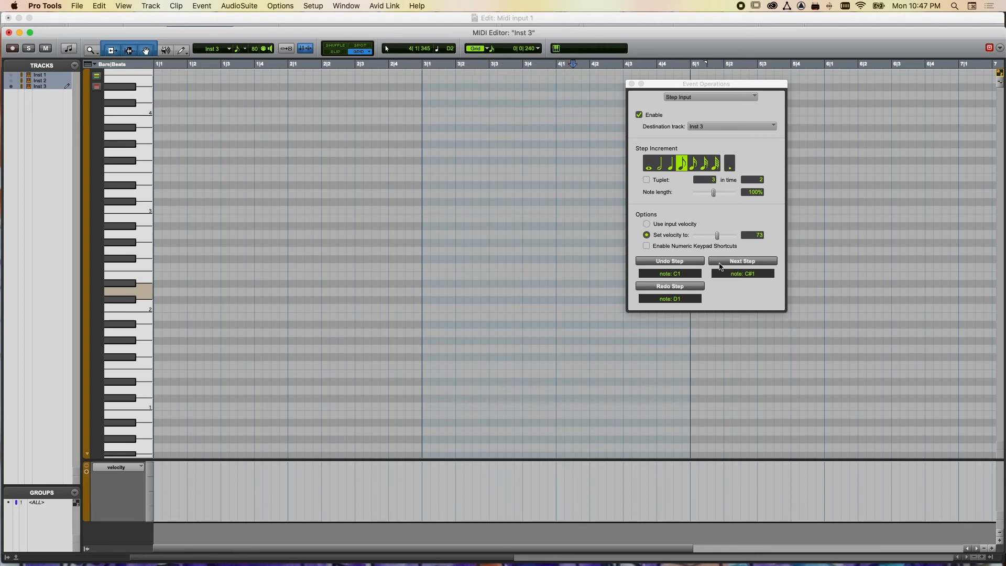
Undo the last few step advances on Inst 3, and redo them.
key("super+z")
key("super+z")
key("super+z")
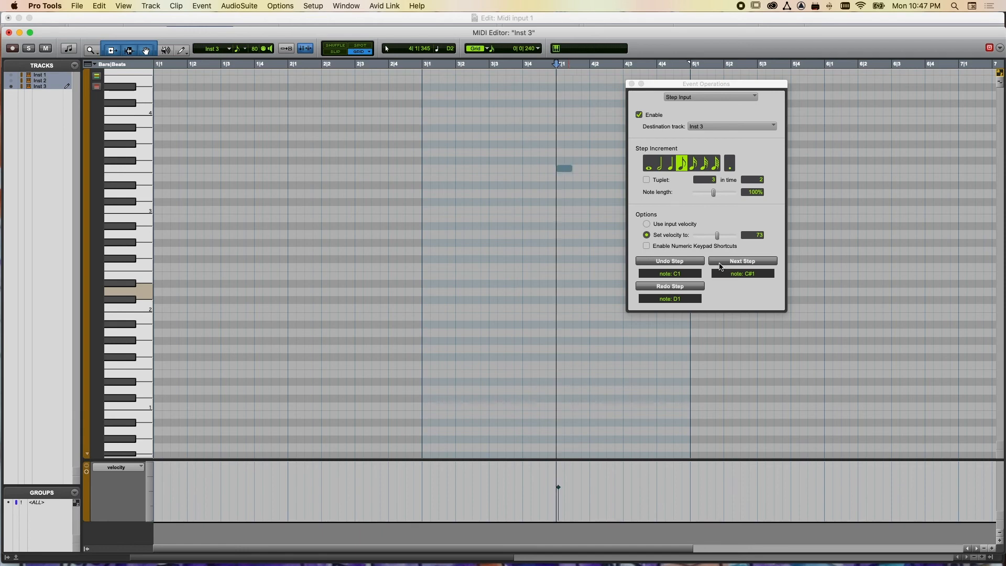
key("super+z")
key("super+shift+z")
key("super+shift+z")
key("super+shift+z")
key("super+shift+z")
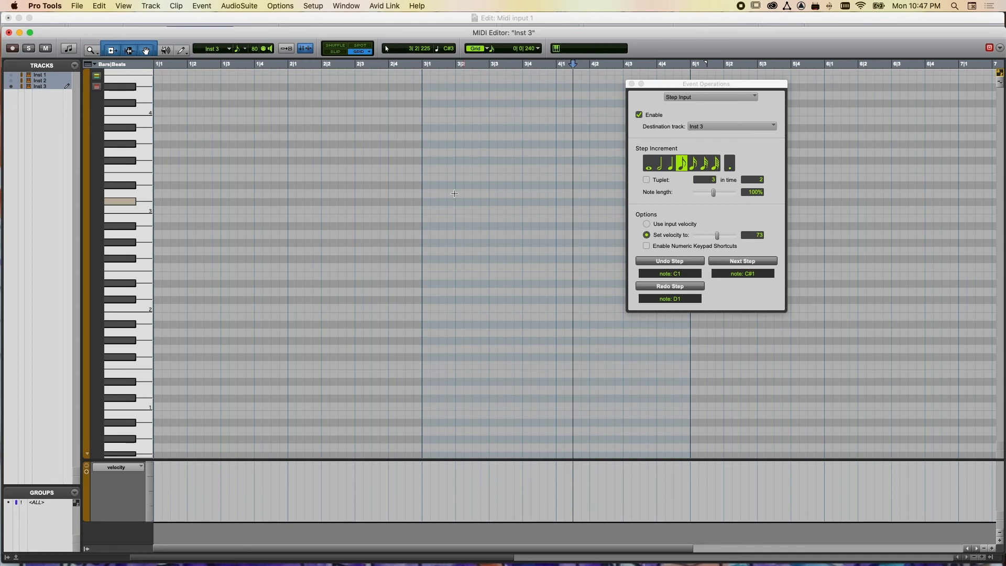
Place the insertion point at bar 3 beat 2, step-input a new eighth-note melody on Inst 3, and move the Step Input window clear of the notes.
left_click(456, 64)
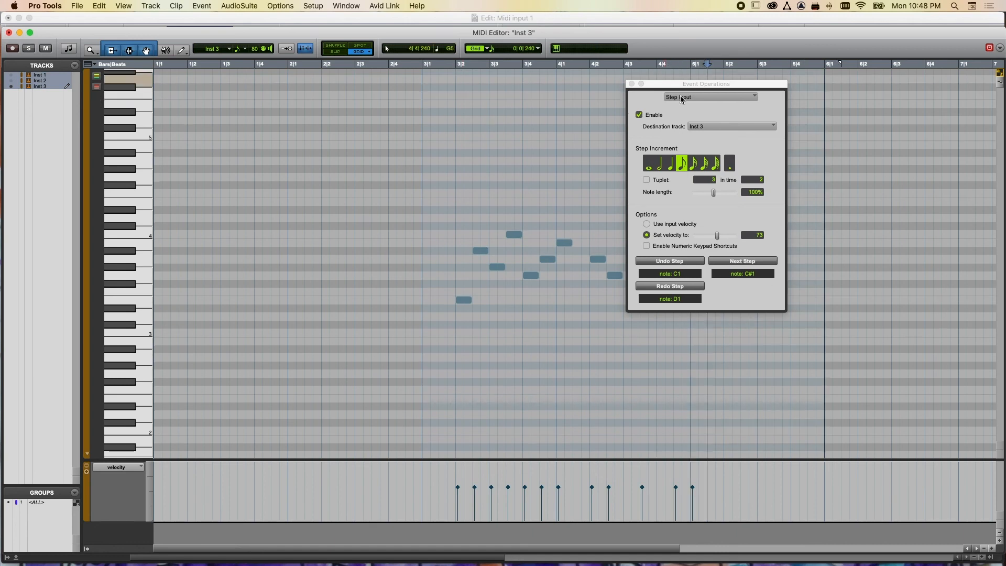
left_click_drag(673, 83, 295, 114)
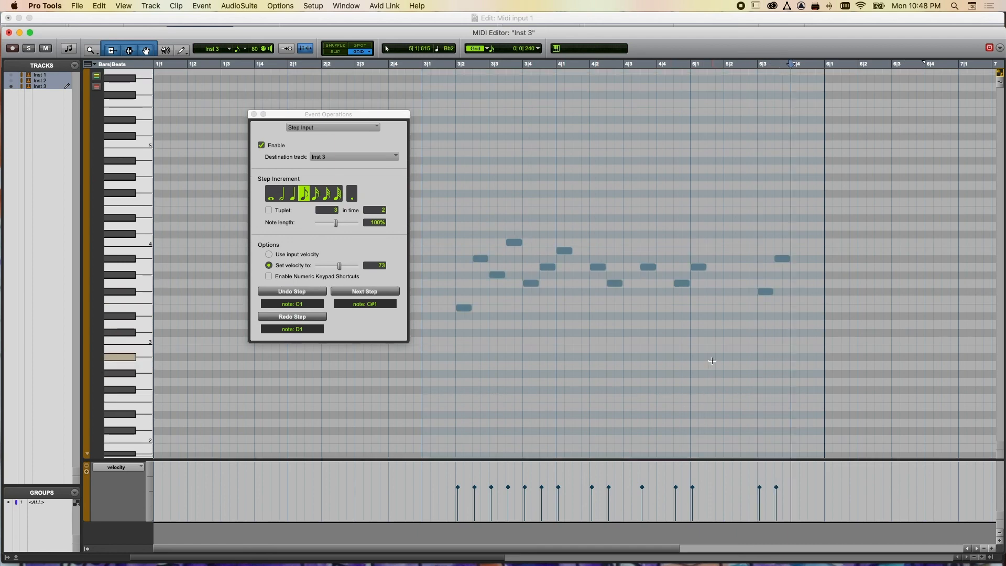
Play back the new Inst 3 notes from bar 3 beat 2, and stop playback.
left_click(455, 64)
key("space")
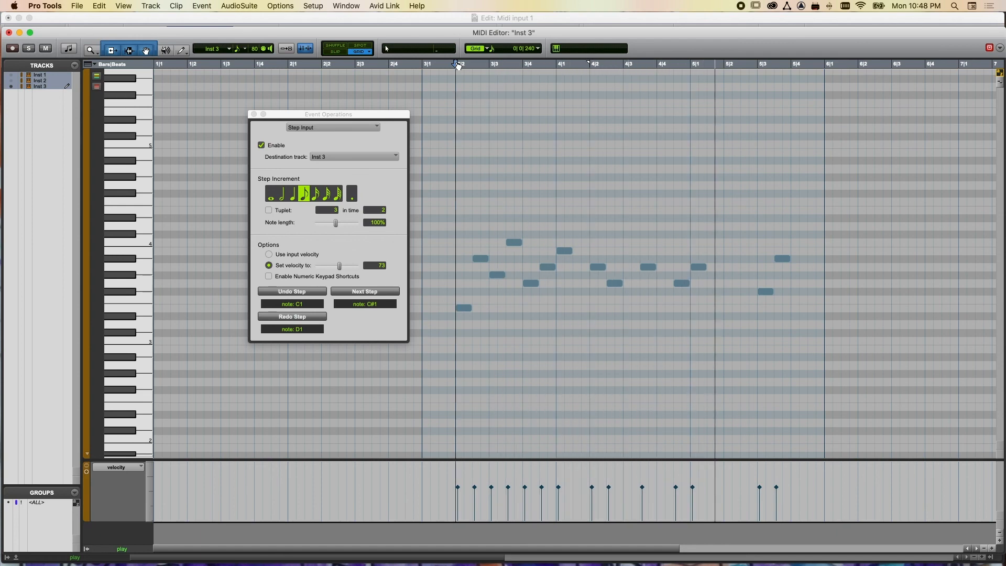
key("space")
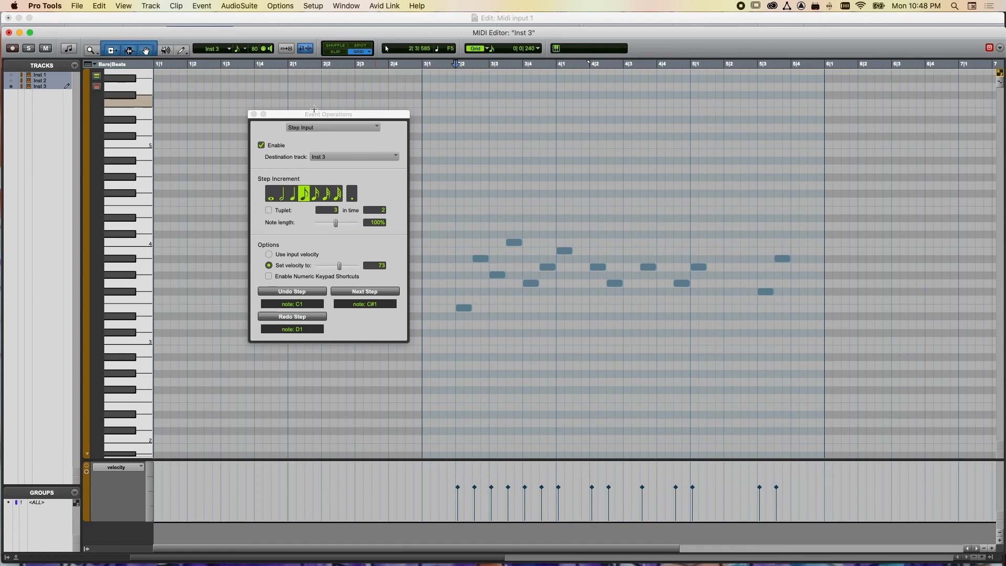
Close the Step Input window and the Inst 3 MIDI Editor to return to the Edit window.
left_click(253, 115)
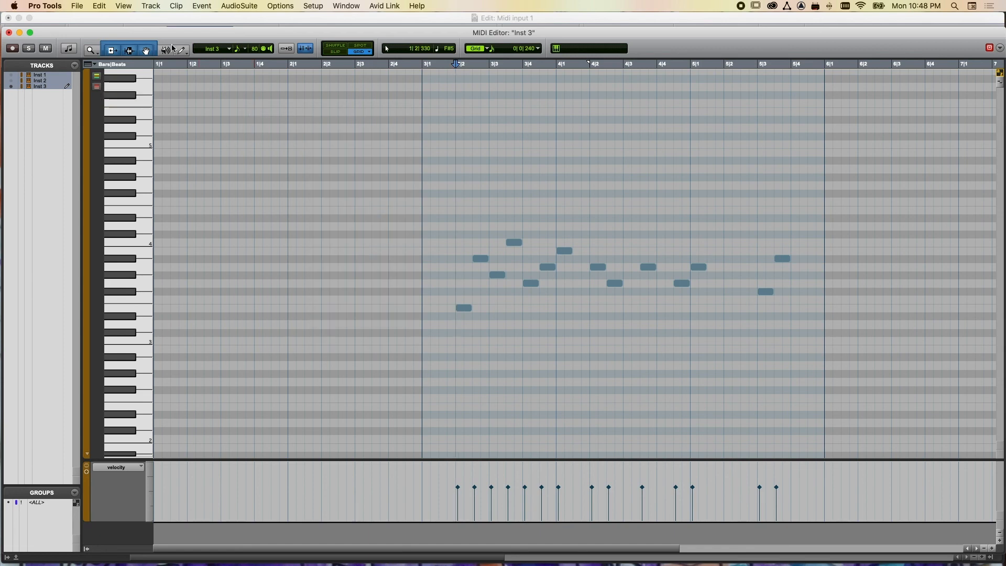
left_click(9, 32)
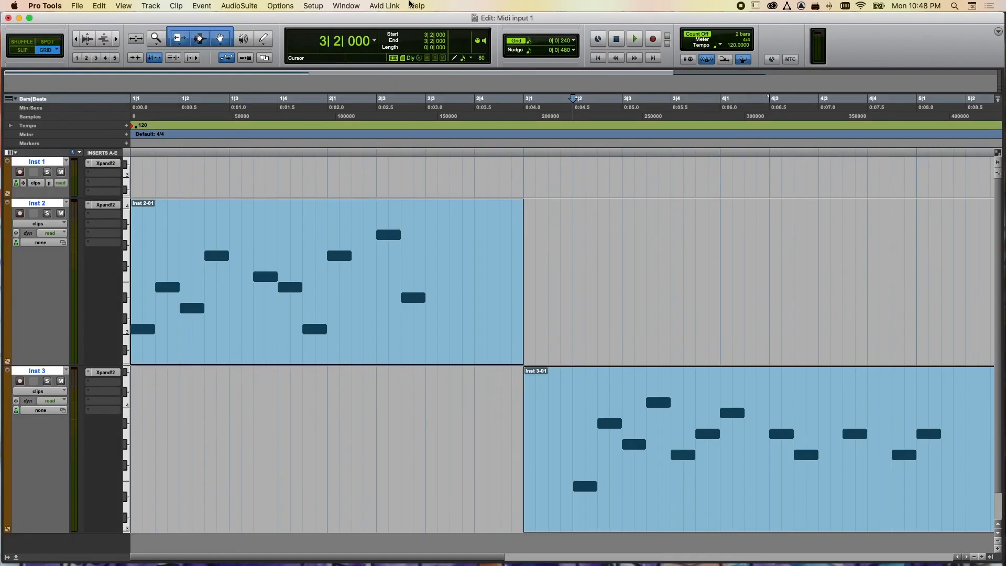